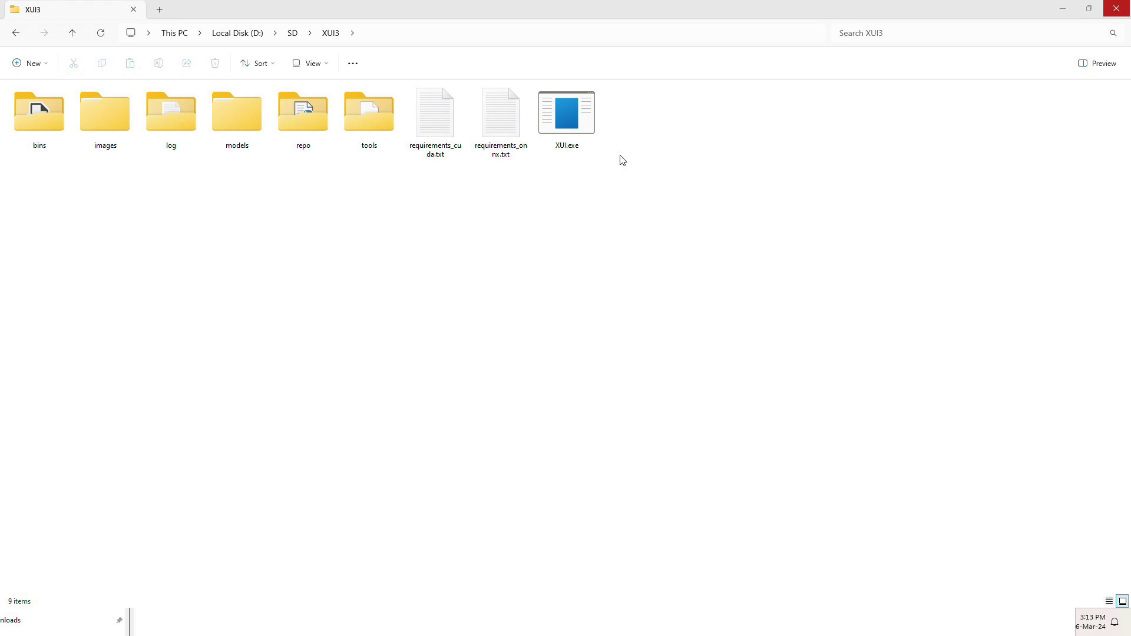
# Step: Select XUI.exe in the XUI3 folder
pyautogui.click(580, 127)
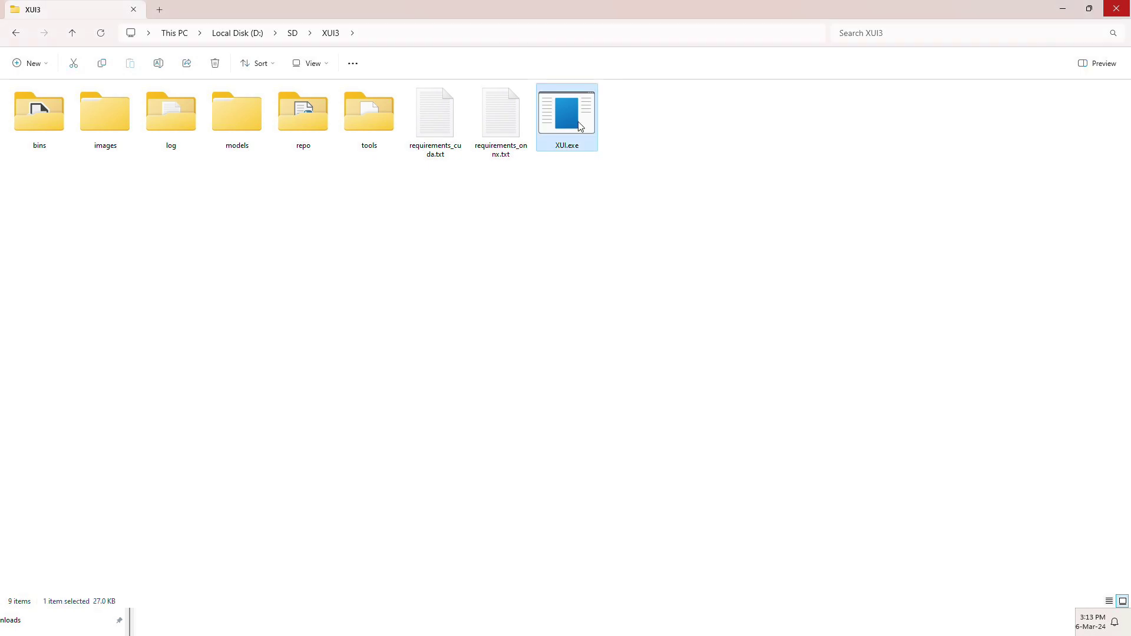
# Step: Launch XUI and generate an image from the prompt '1girl', moving the host console aside
pyautogui.doubleClick(580, 127)
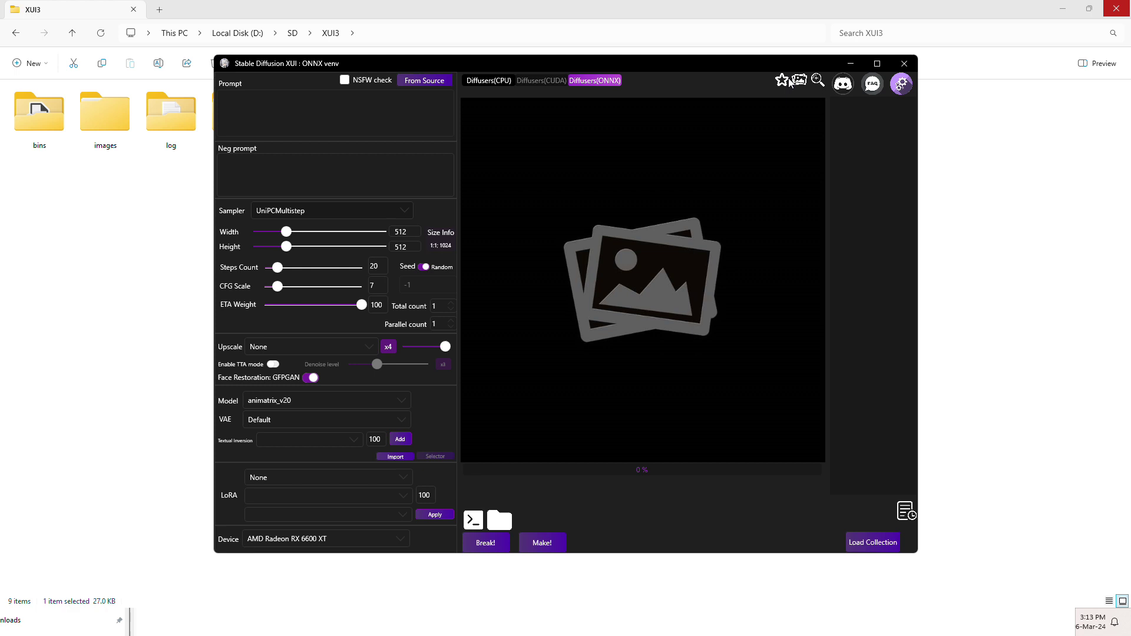
pyautogui.write('1gir')
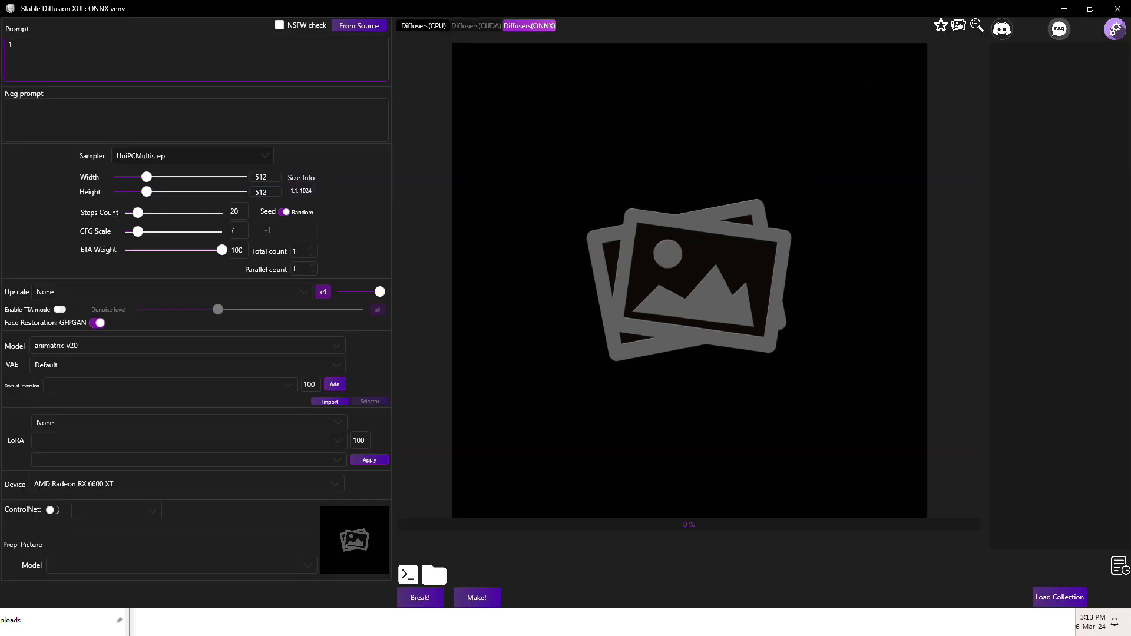
pyautogui.write('l')
pyautogui.click(484, 599)
pyautogui.moveTo(463, 156); pyautogui.dragTo(305, 163)
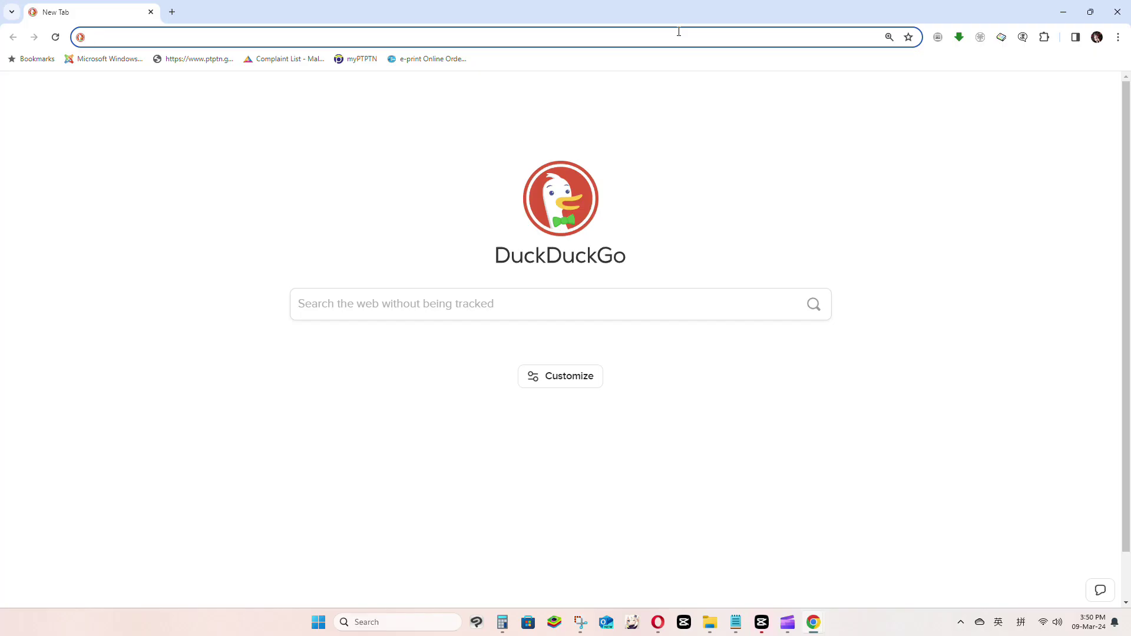
# Step: Download the 64-bit Windows installer from the python.org Python 3.10.6 release page
pyautogui.write('https://www.python.org/downloads/release/python-3106/')
pyautogui.press('Return')
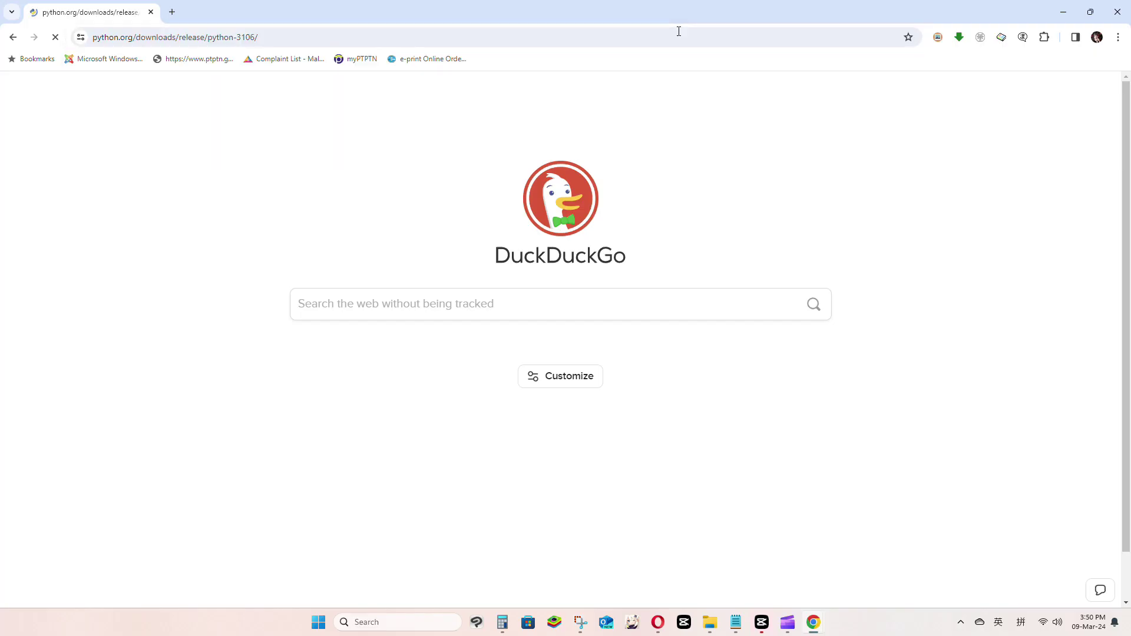
pyautogui.scroll(-8, 805, 295)
pyautogui.scroll(-11, 809, 297)
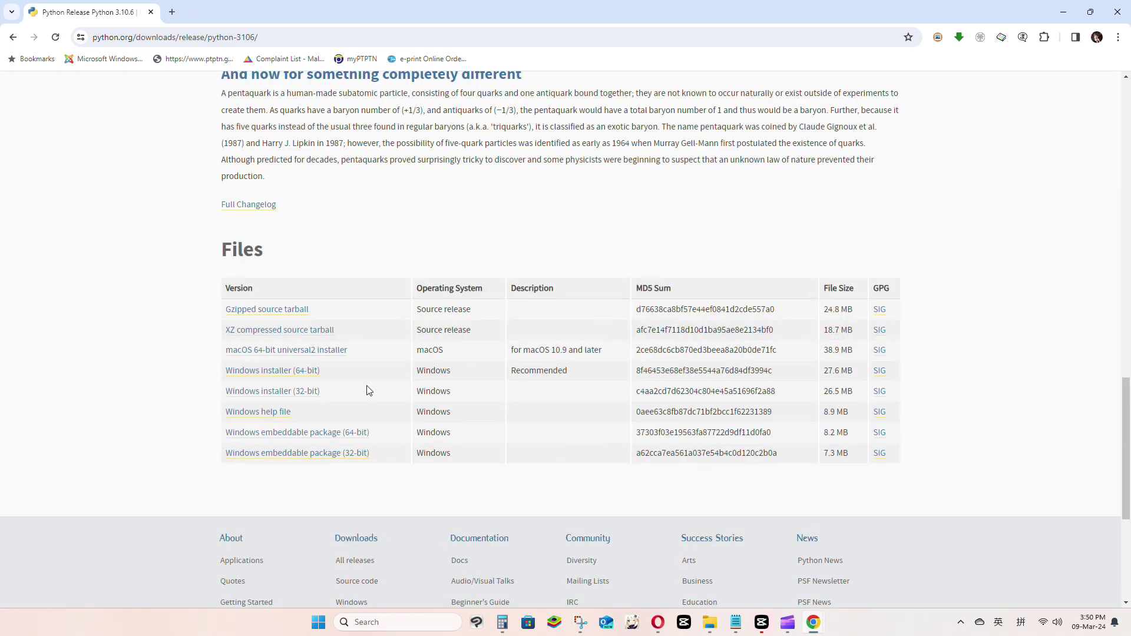
pyautogui.click(304, 371)
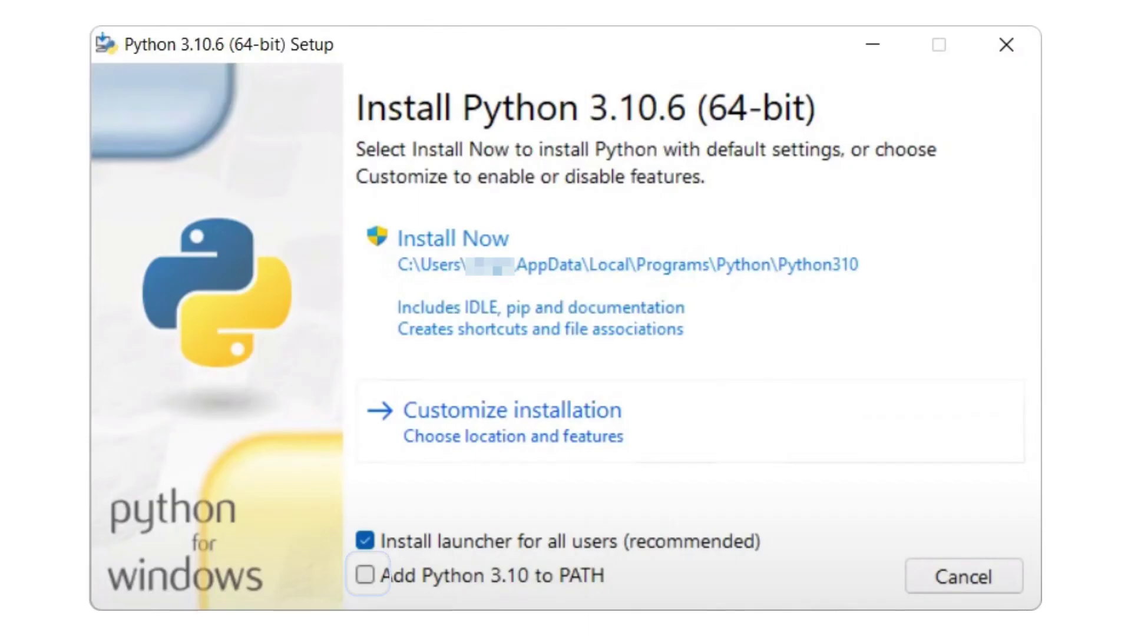
pyautogui.click(366, 574)
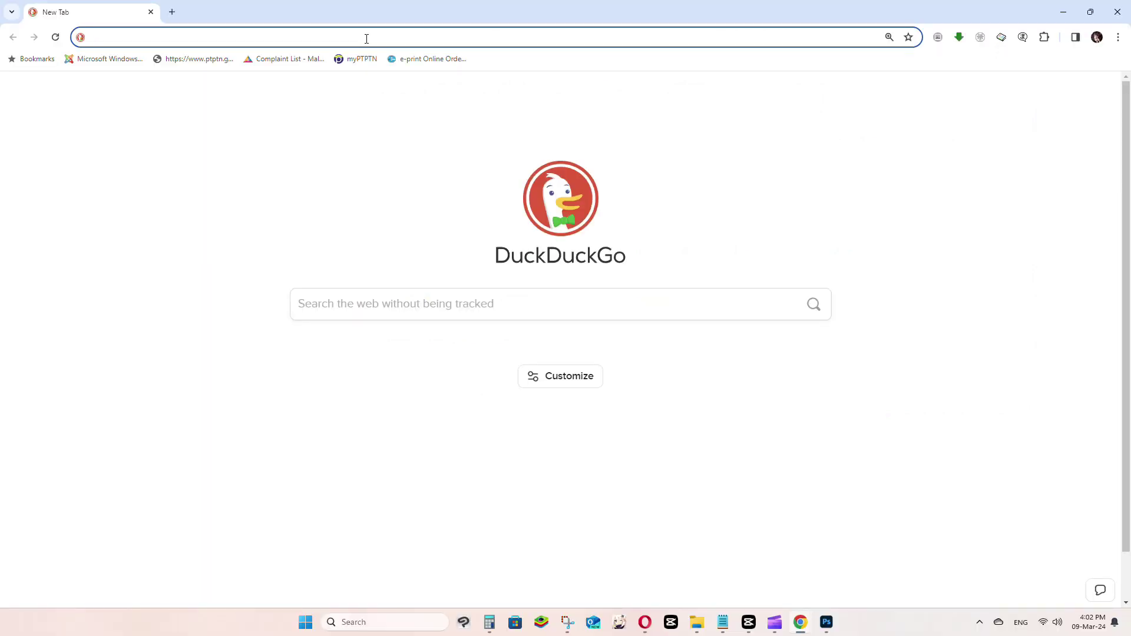
# Step: Download the 64-bit Git for Windows setup from git-scm.com/download/win
pyautogui.write('https://git-scm.com/download/win')
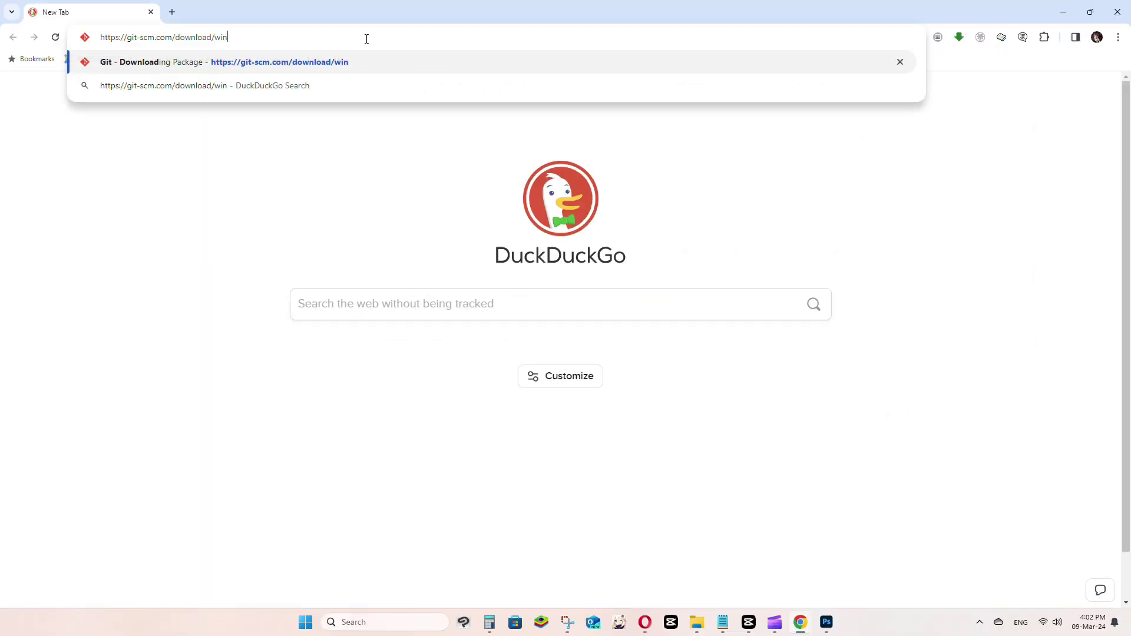
pyautogui.press('Return')
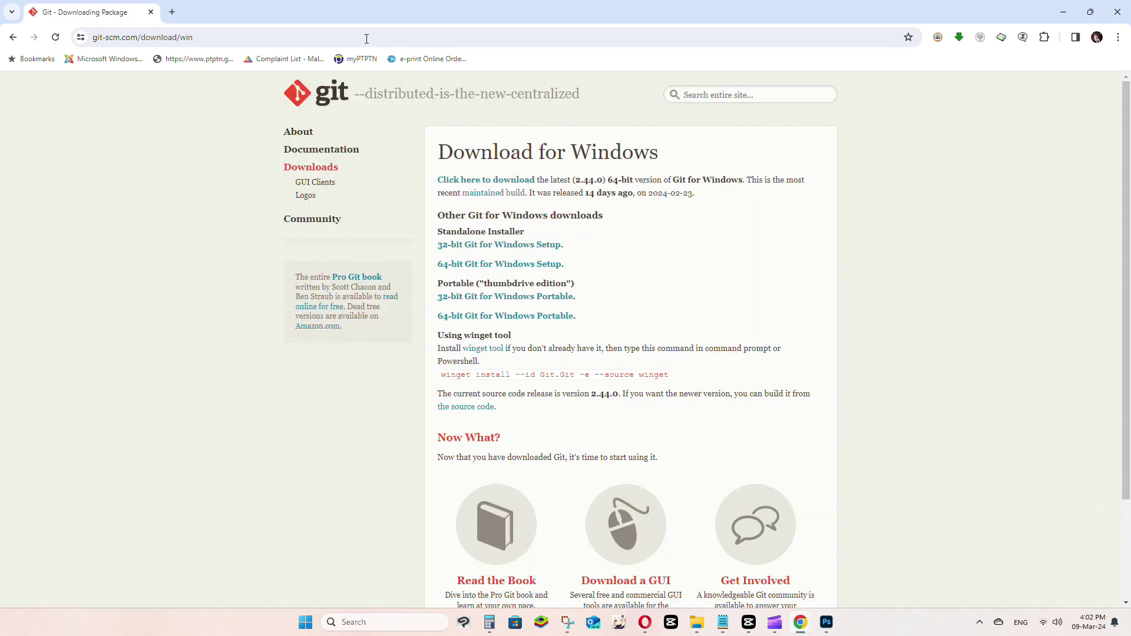
pyautogui.click(517, 269)
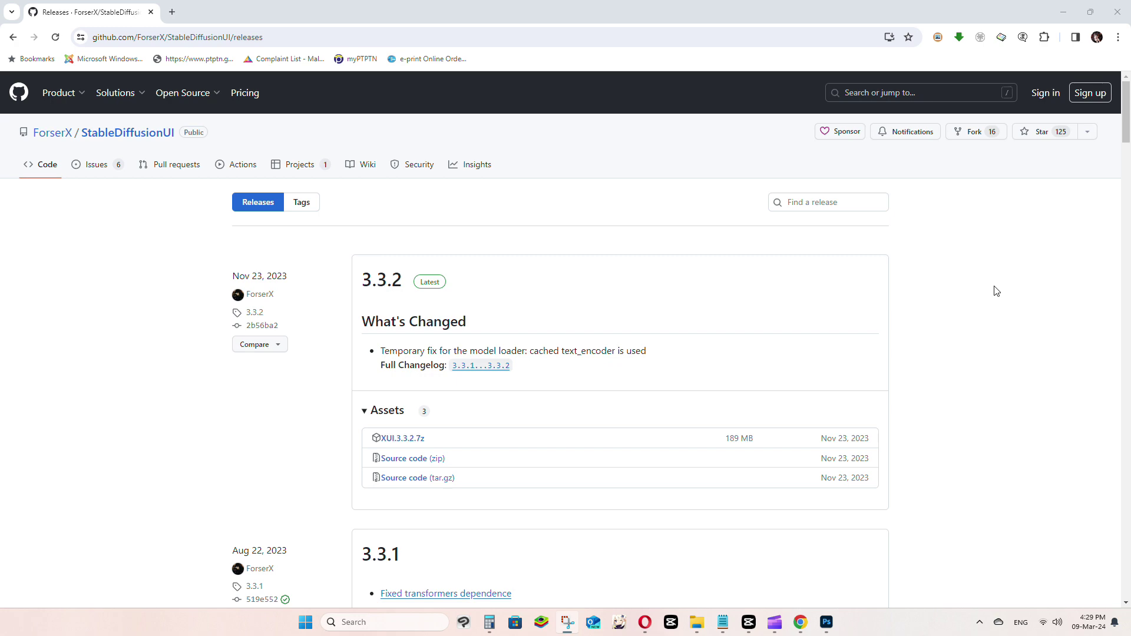
# Step: Pick XUI3.7z from release 3.3.1's assets and point the download at the Desktop
pyautogui.scroll(-8, 996, 291)
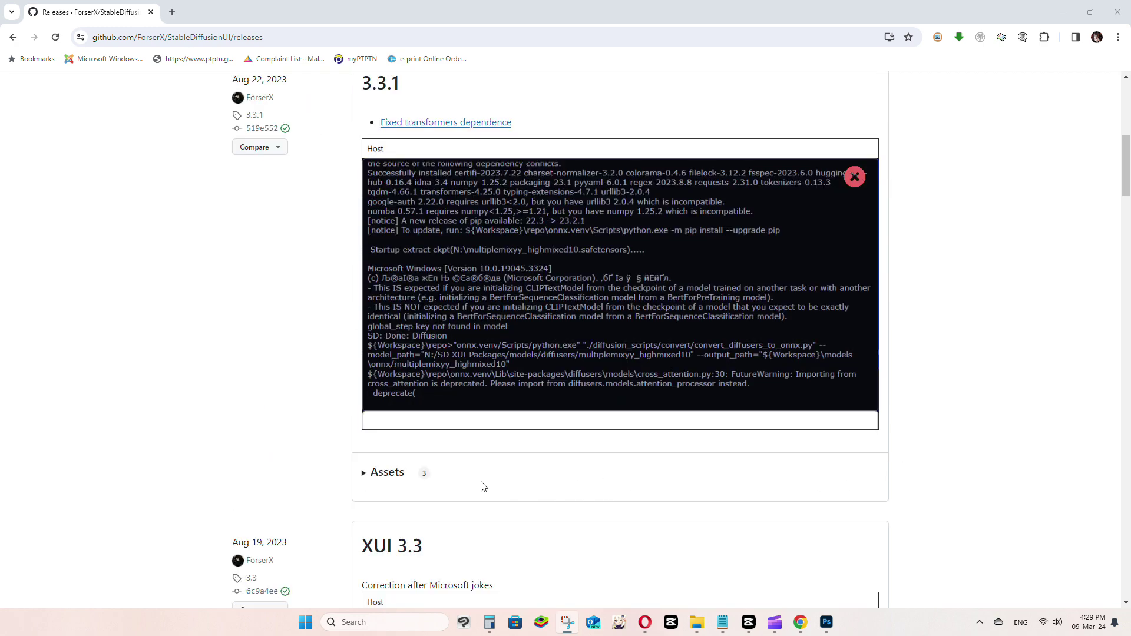
pyautogui.click(372, 476)
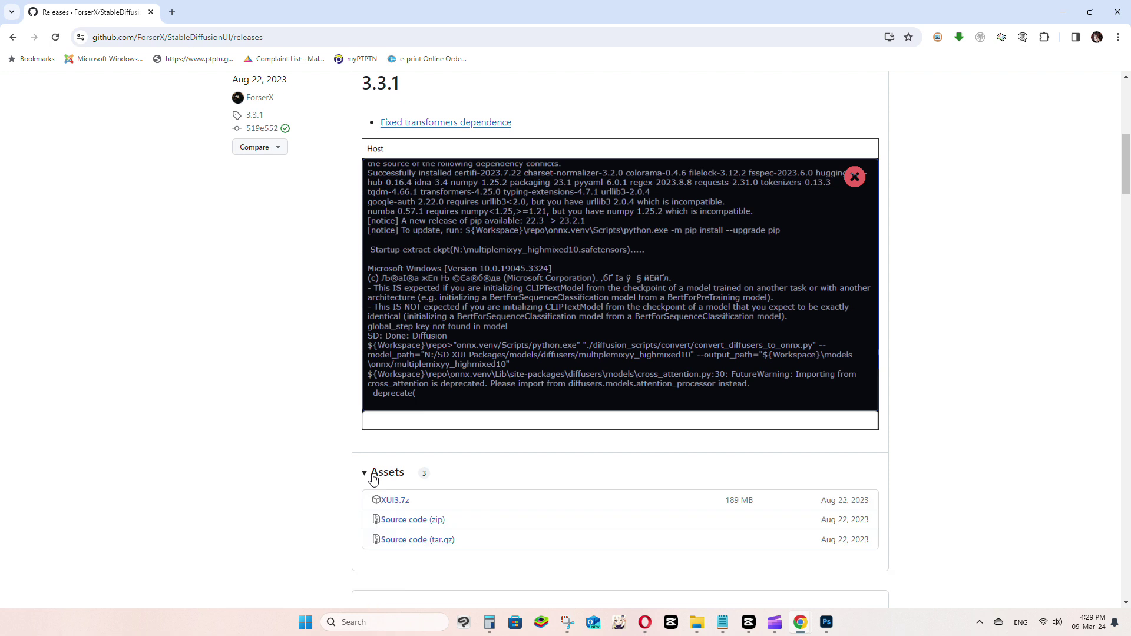
pyautogui.click(394, 503)
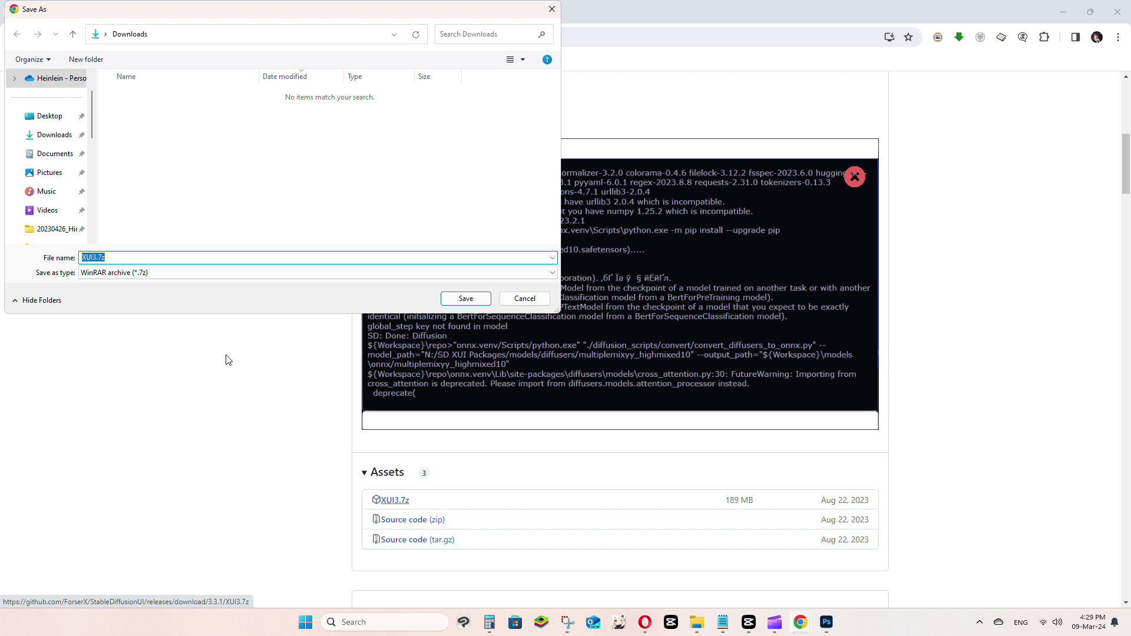
pyautogui.click(50, 116)
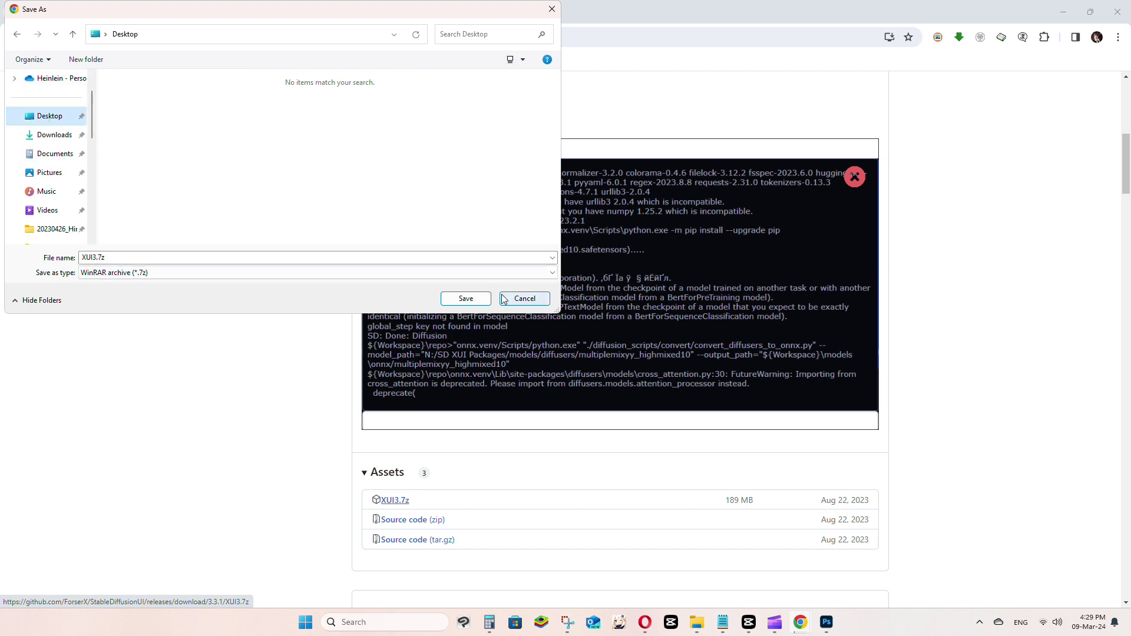
# Step: Save XUI3.7z to the Desktop, run XUI.exe past SmartScreen, and approve the ONNX install
pyautogui.click(466, 299)
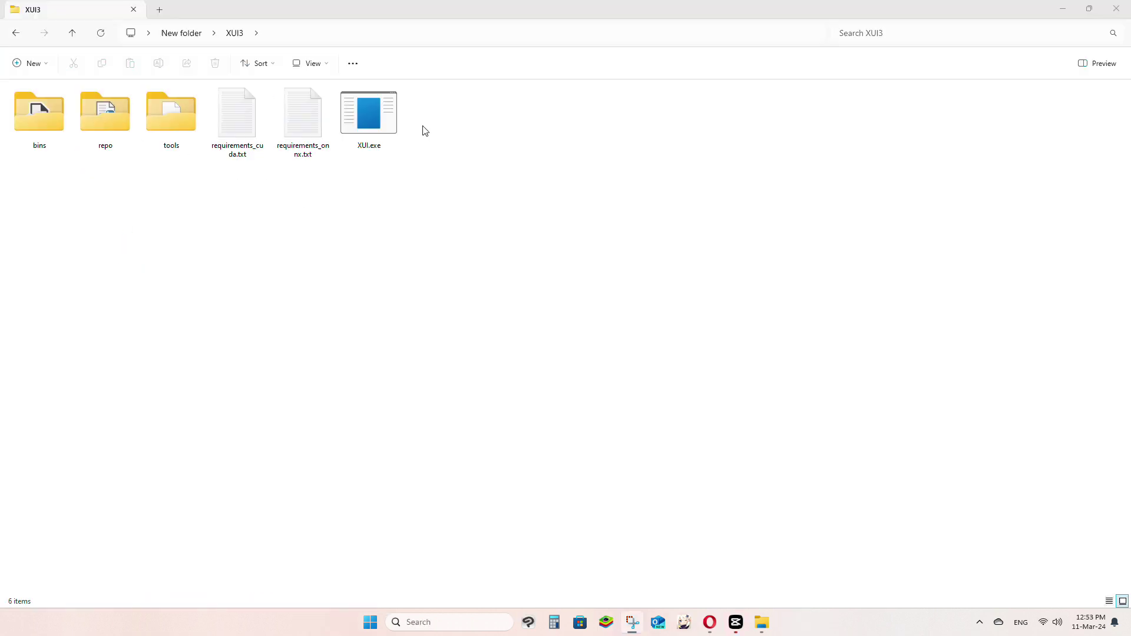
pyautogui.doubleClick(376, 126)
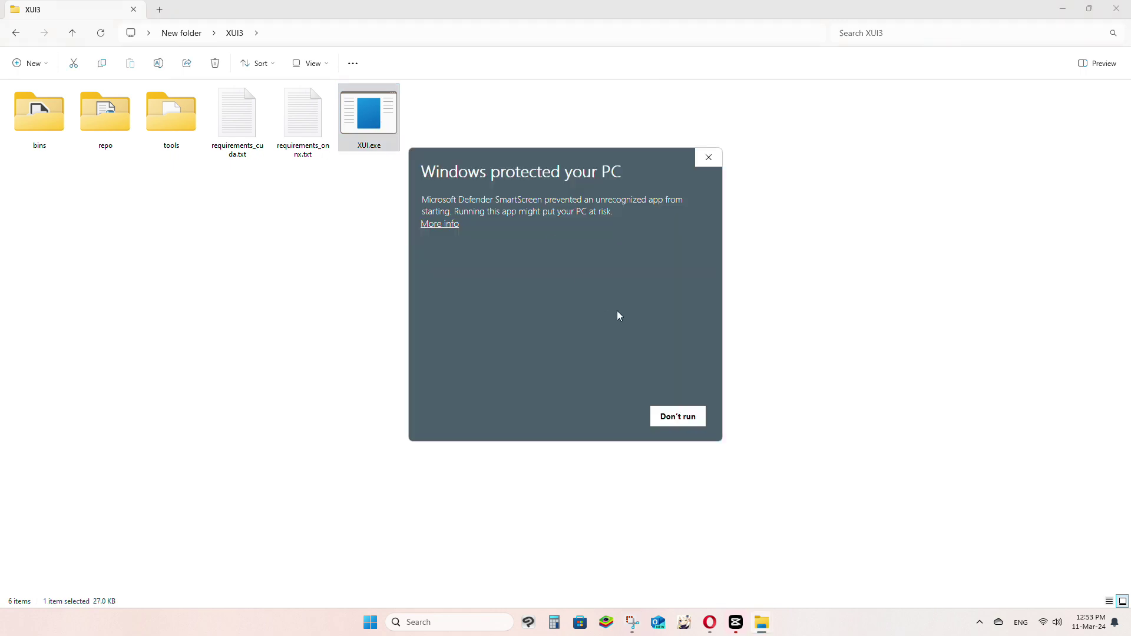
pyautogui.click(449, 223)
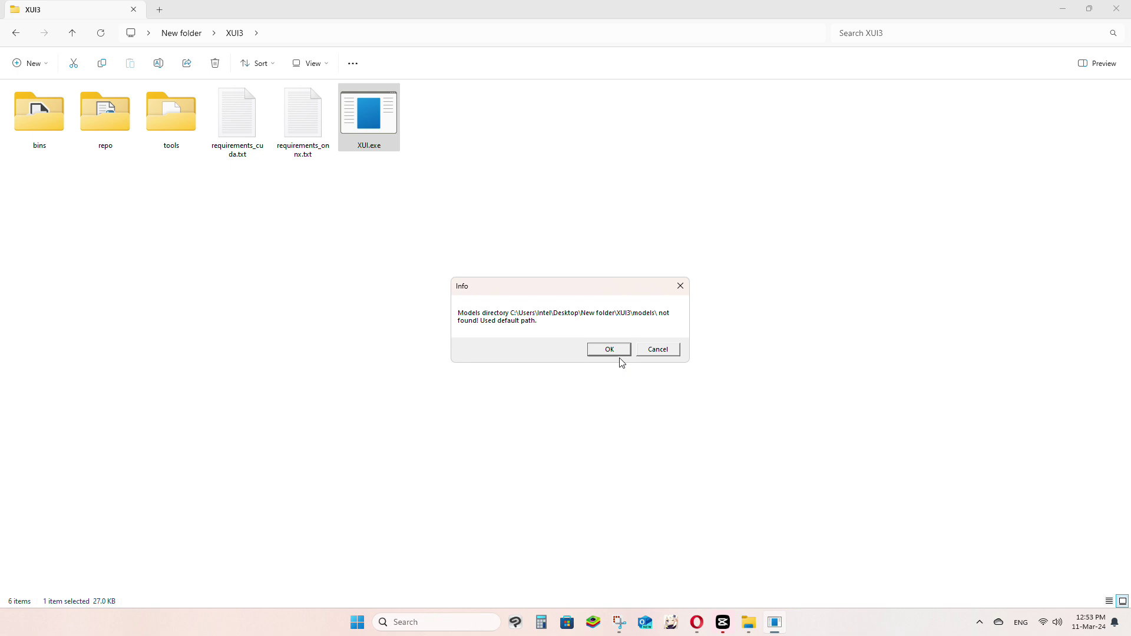
pyautogui.click(618, 355)
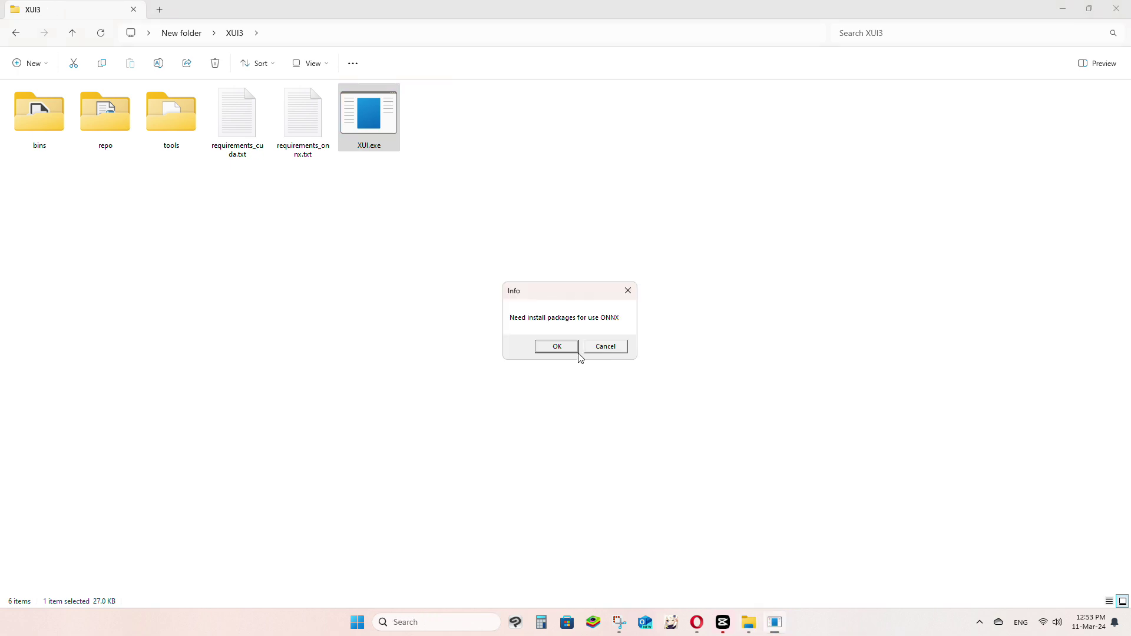
pyautogui.click(562, 348)
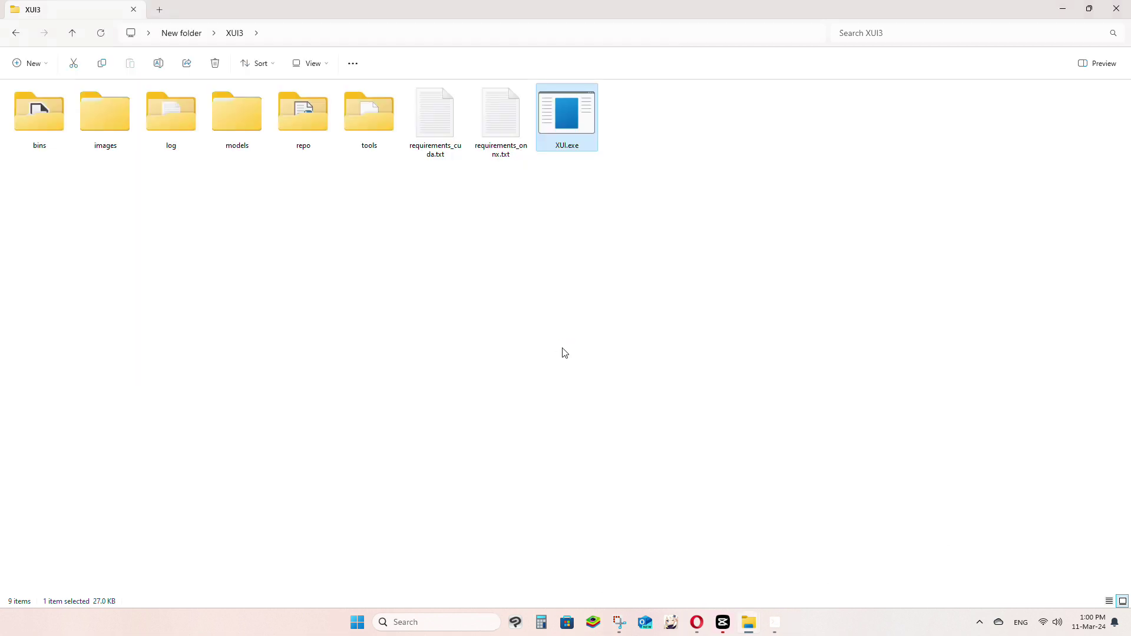
# Step: Dismiss the models directory notice and maximize the XUI window
pyautogui.moveTo(762, 622)
pyautogui.click(799, 560)
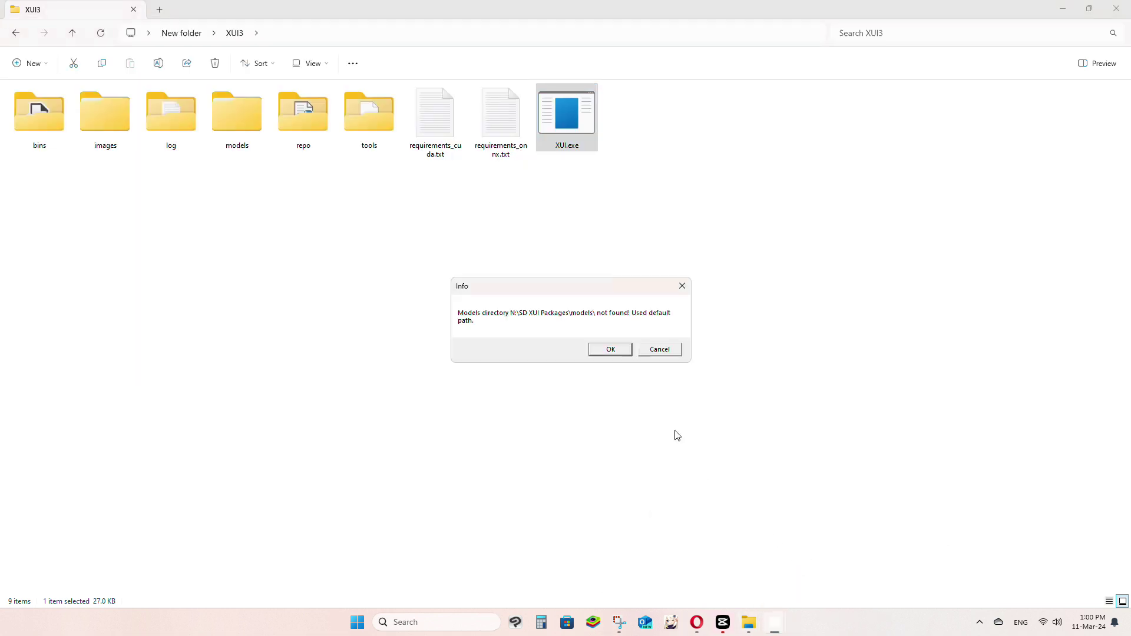
pyautogui.click(611, 349)
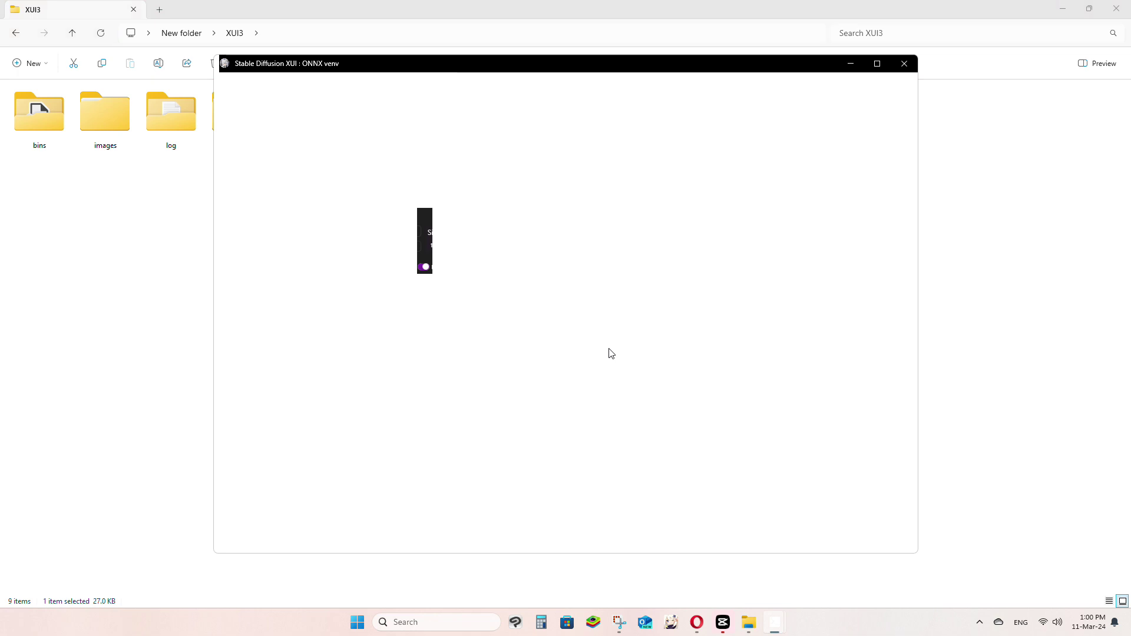
pyautogui.click(876, 62)
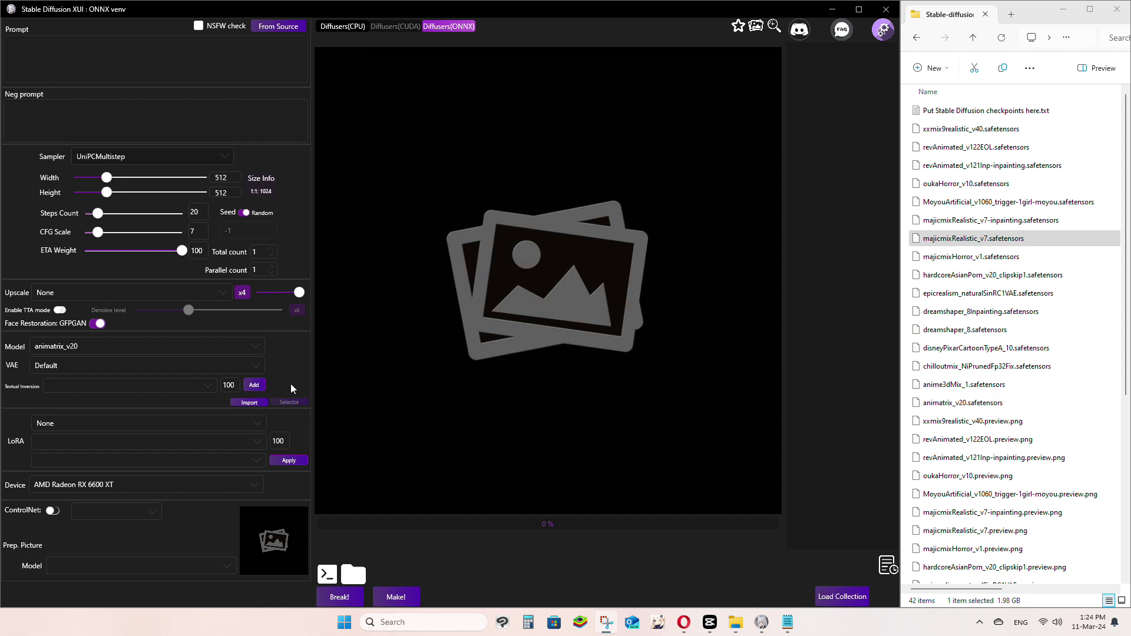
# Step: Load majicmixRealistic_v7.safetensors into Model Importer and convert it to ONNX
pyautogui.click(248, 403)
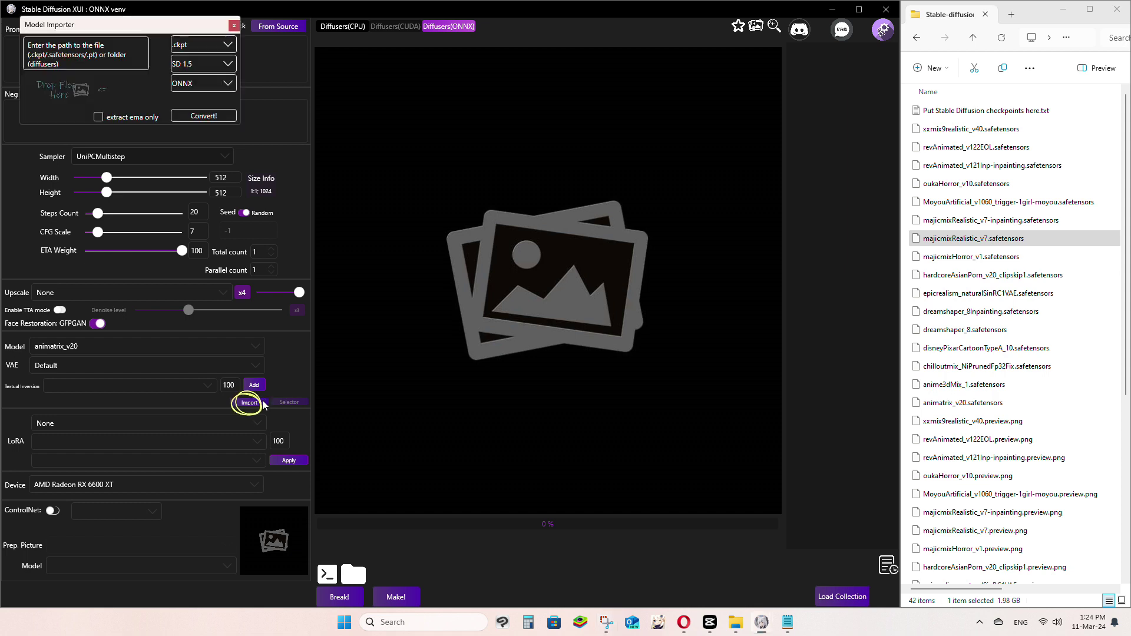
pyautogui.moveTo(166, 24); pyautogui.dragTo(613, 206)
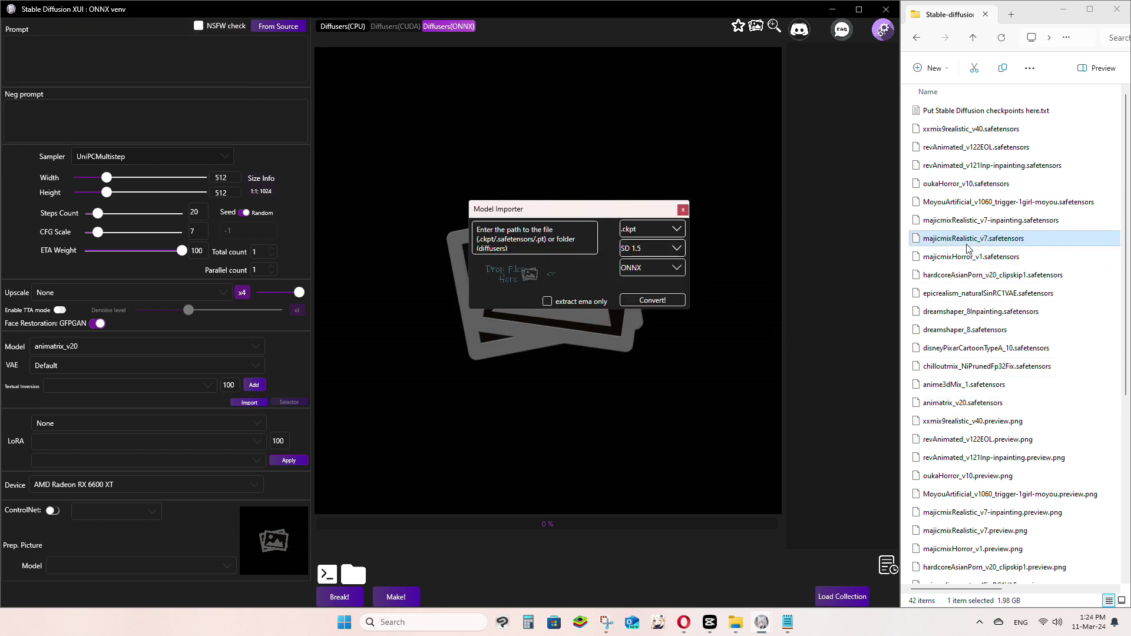
pyautogui.moveTo(967, 243); pyautogui.dragTo(533, 277)
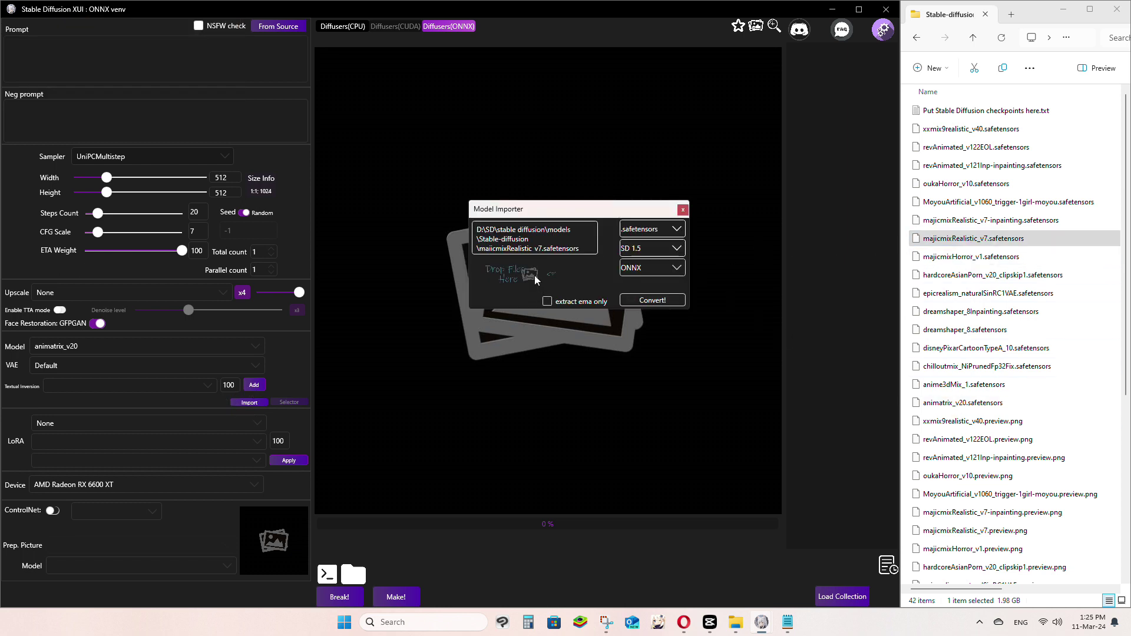
pyautogui.click(649, 302)
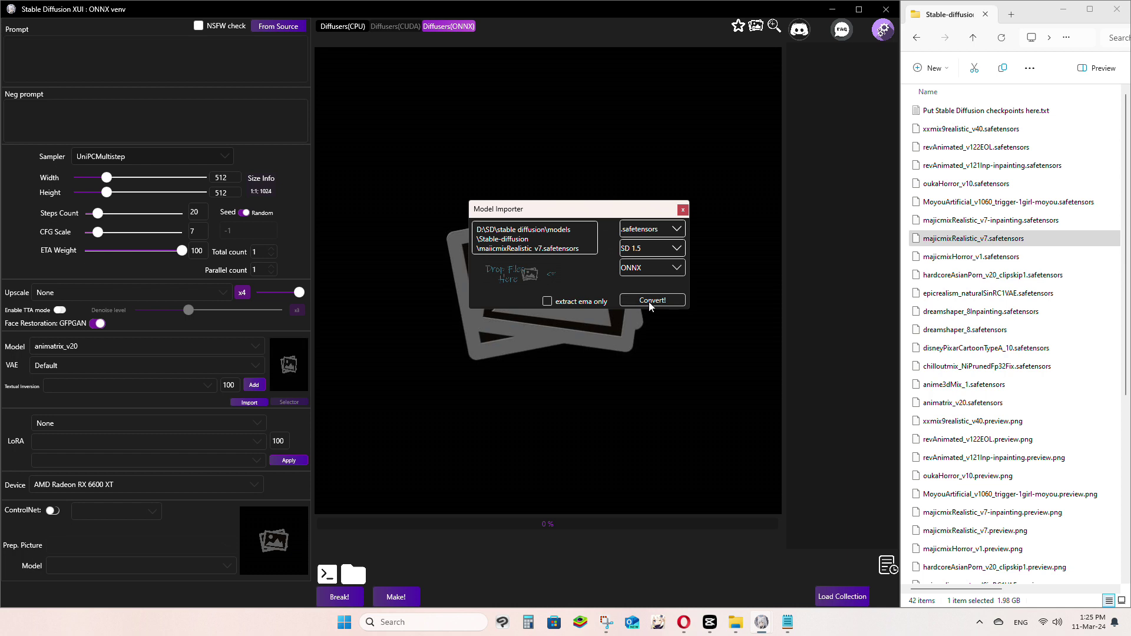
# Step: Move the host console to the left while the model conversion runs
pyautogui.click(328, 575)
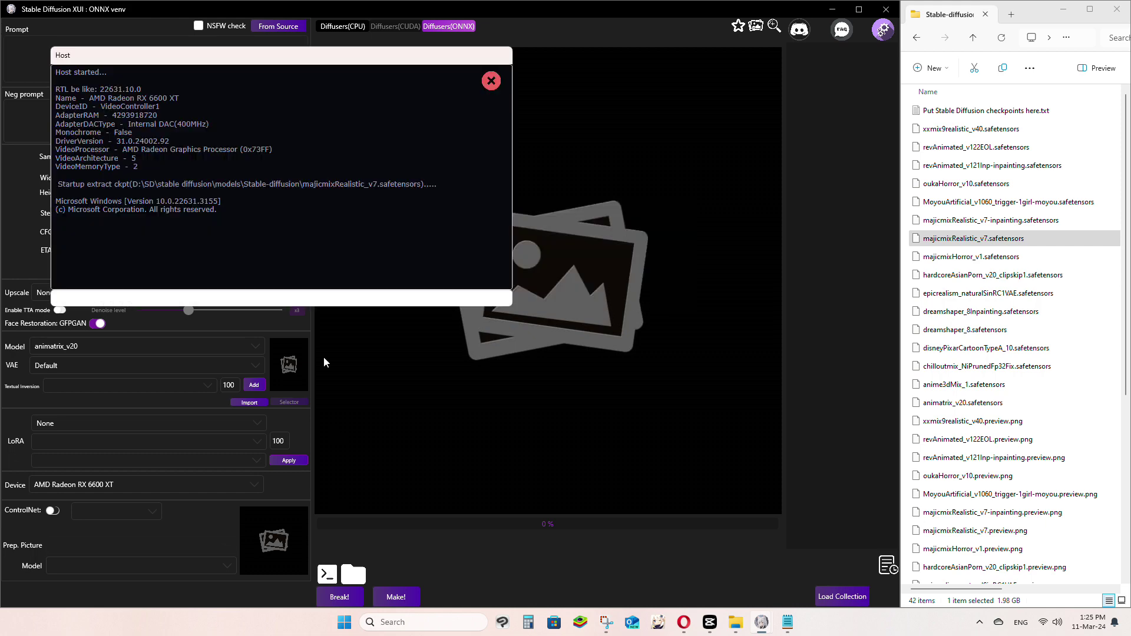
pyautogui.moveTo(361, 70); pyautogui.dragTo(326, 67)
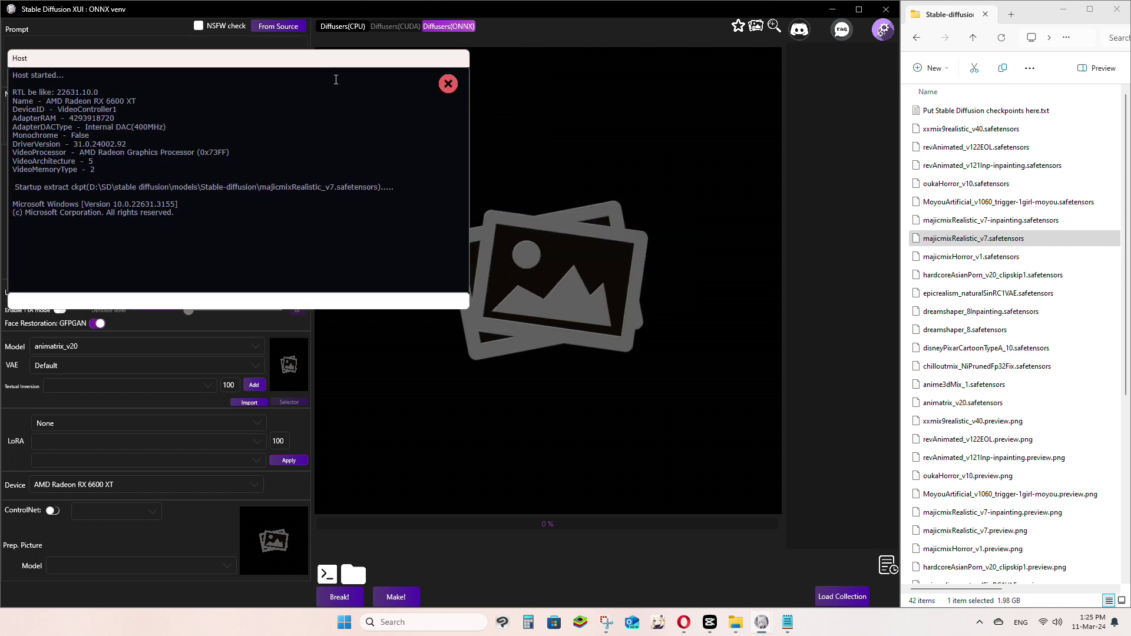